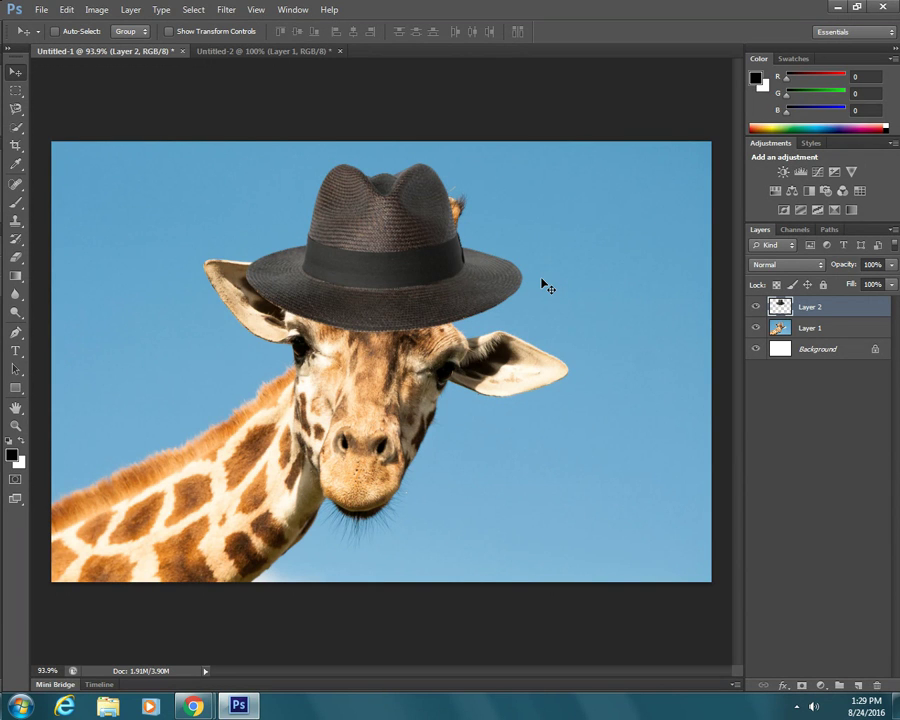
- Drag the fedora layer down and left so it sits on the giraffe's head
drag(402, 241, 381, 238)
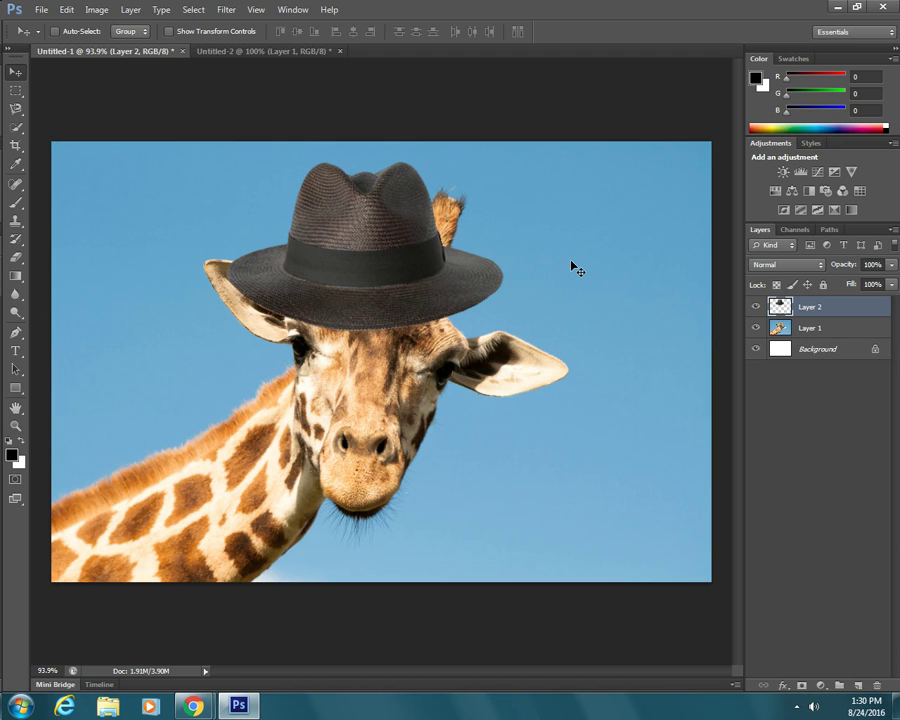
- Free-transform the hat: shrink it, tilt it about 14°, enlarge it, stretch it taller, and seat it on the head
key(ctrl+t)
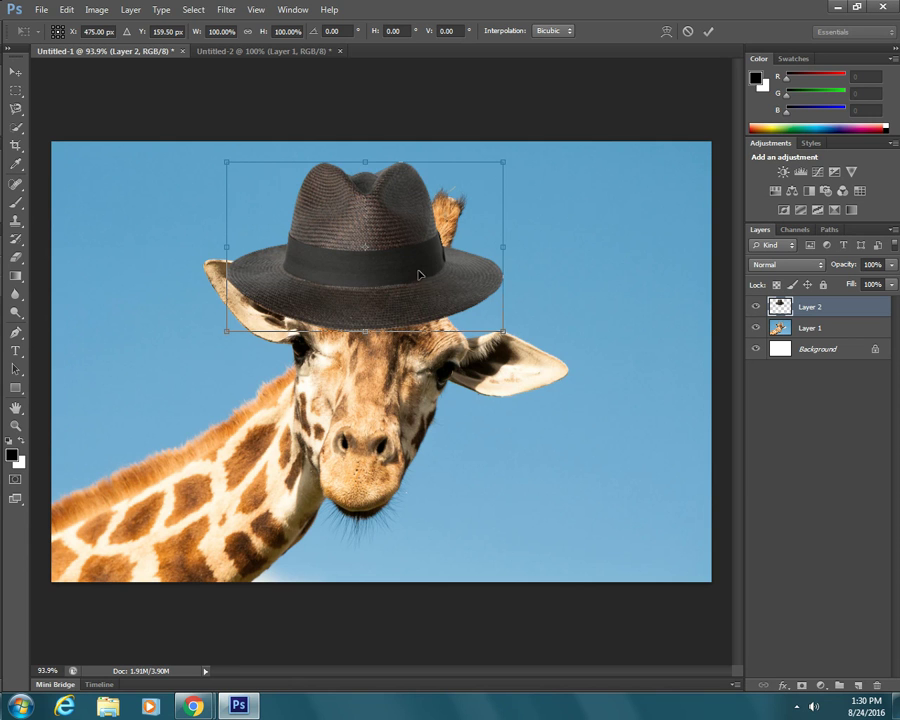
drag(503, 332, 341, 246)
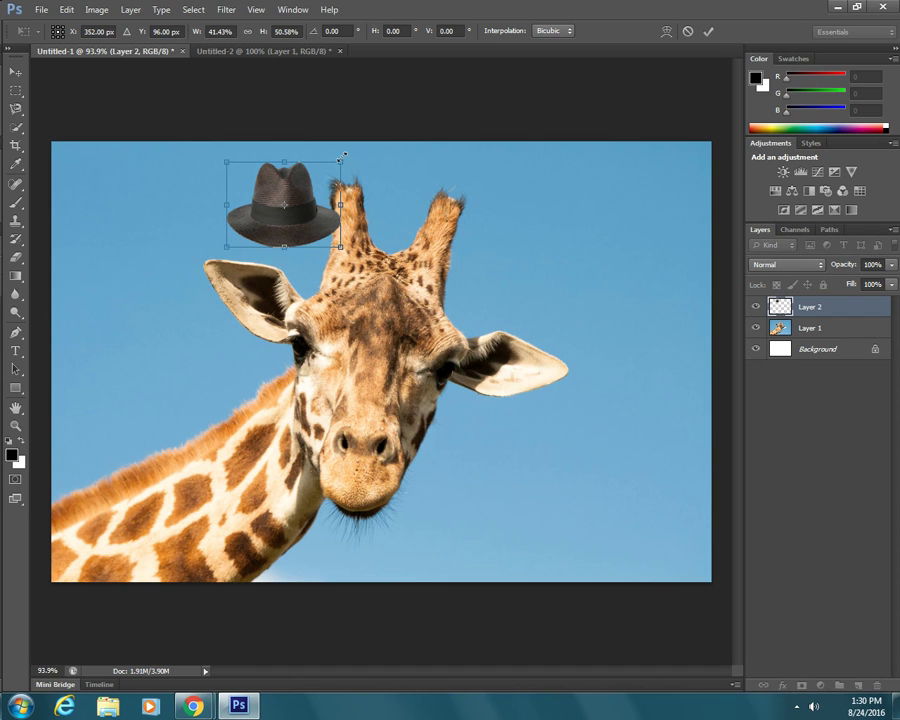
mouse_move(348, 157)
mouse_down()
mouse_move(360, 205)
mouse_move(355, 165)
mouse_move(357, 175)
mouse_up()
drag(312, 208, 418, 254)
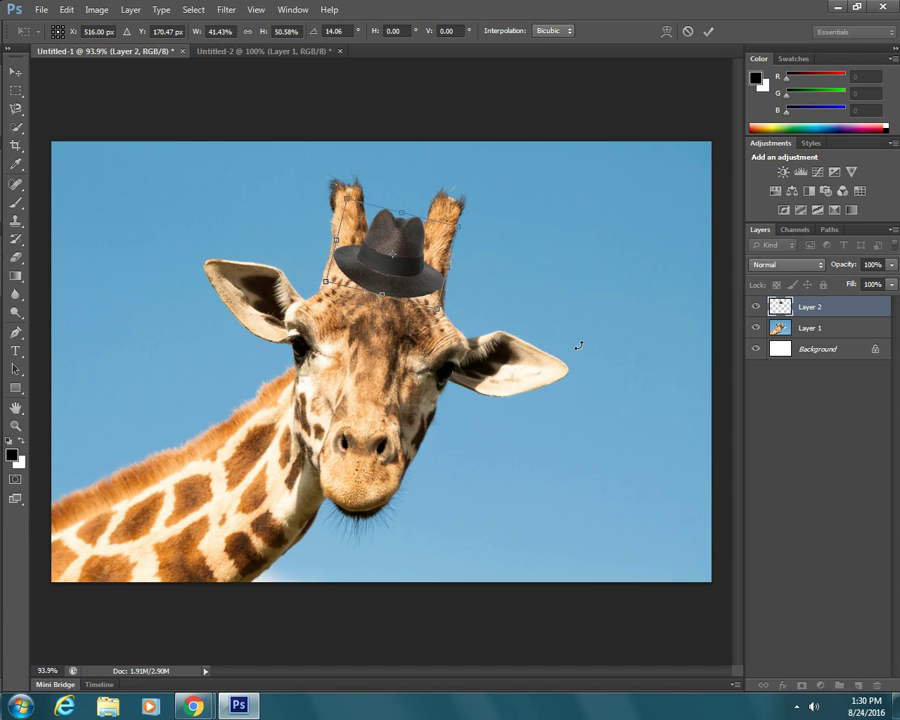
drag(438, 309, 575, 432)
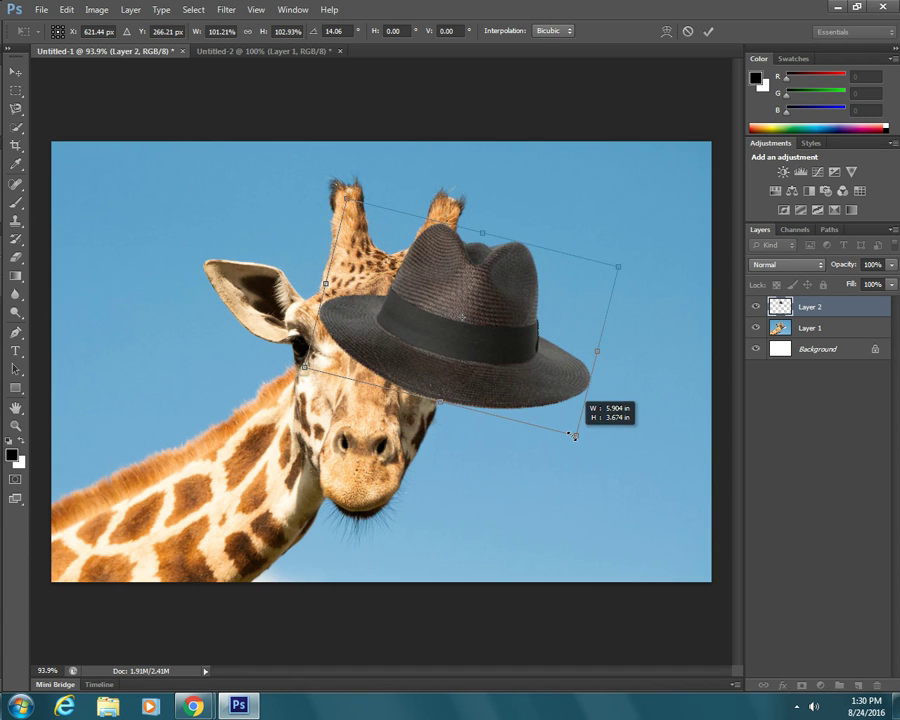
drag(452, 392, 408, 296)
mouse_move(417, 176)
mouse_down()
mouse_move(427, 123)
mouse_move(410, 156)
mouse_up()
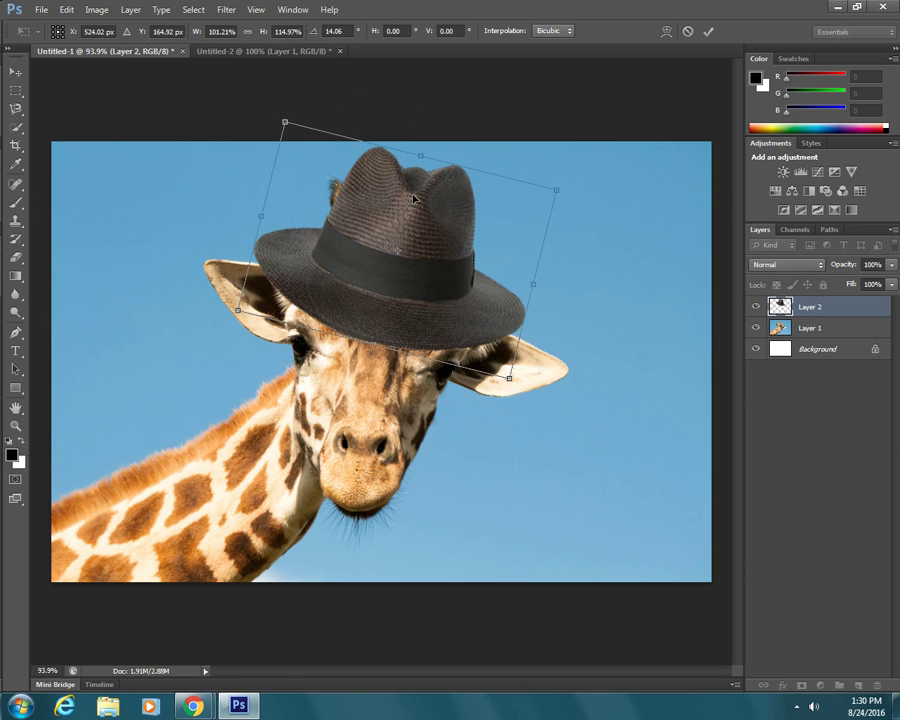
drag(411, 201, 403, 209)
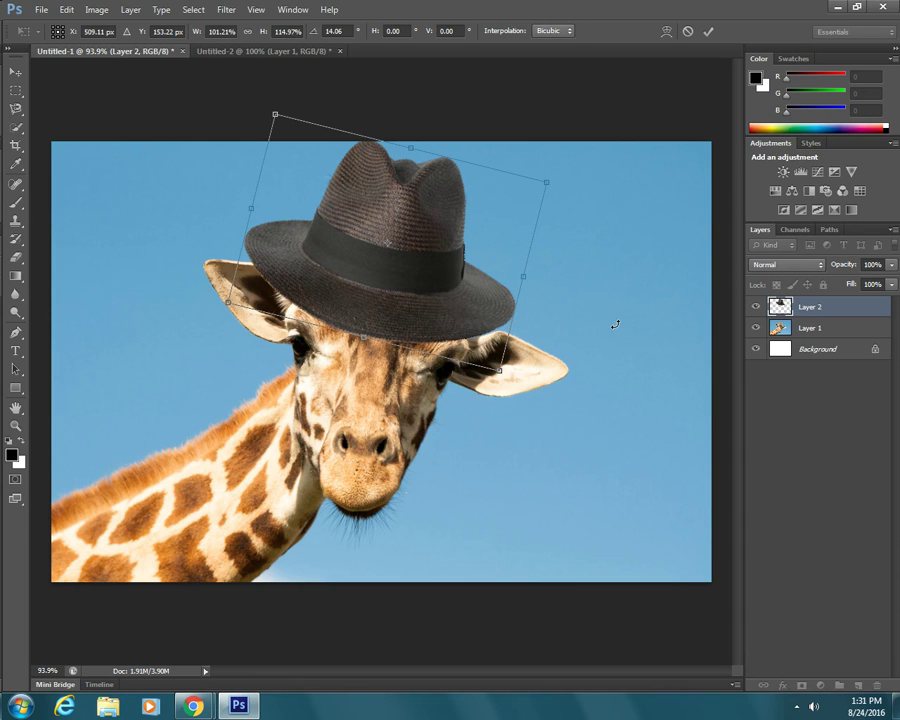
key(Return)
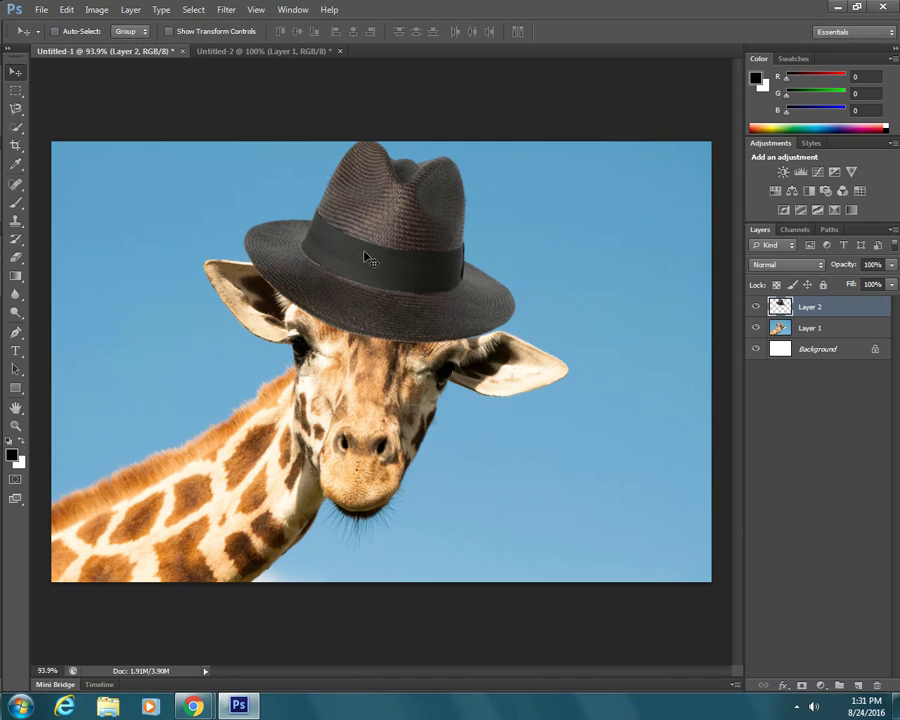
- Apply an Edit > Transform > Perspective distortion so the hat's brim flares wider at the bottom
click(64, 10)
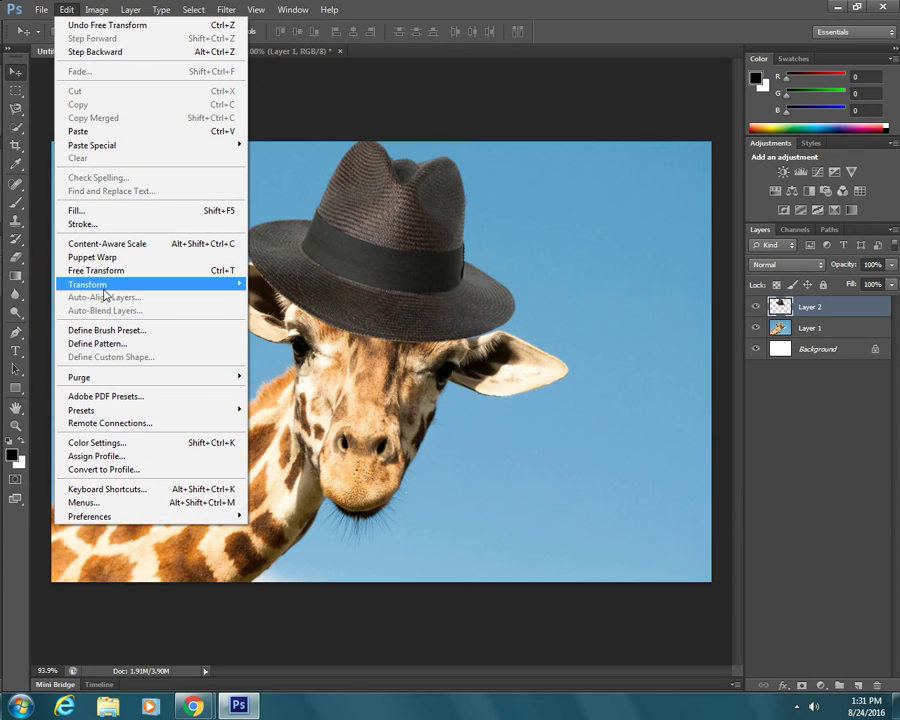
mouse_move(104, 288)
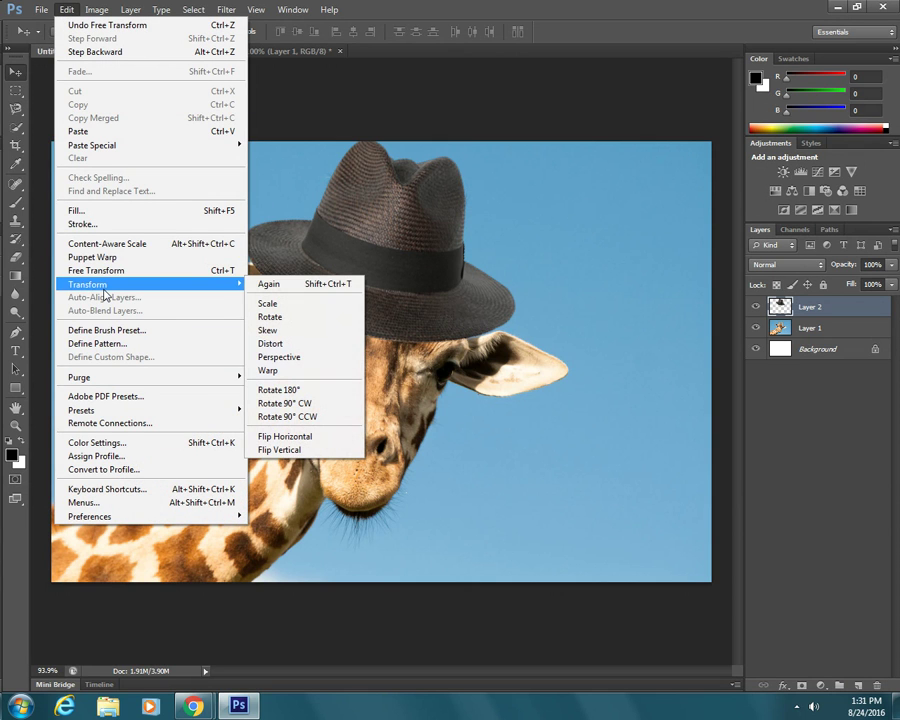
click(290, 333)
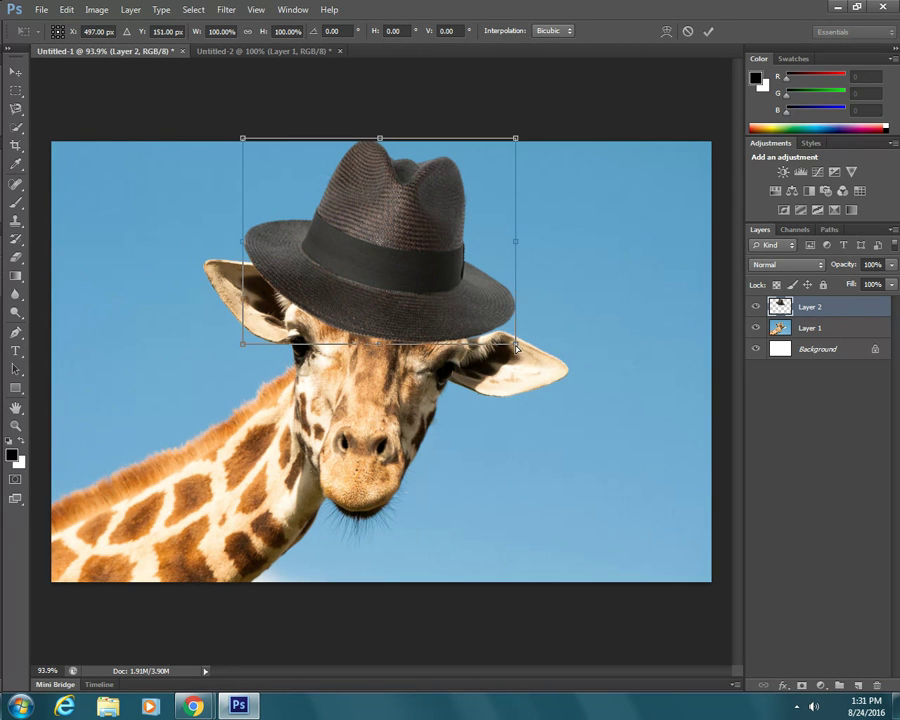
drag(515, 345, 608, 388)
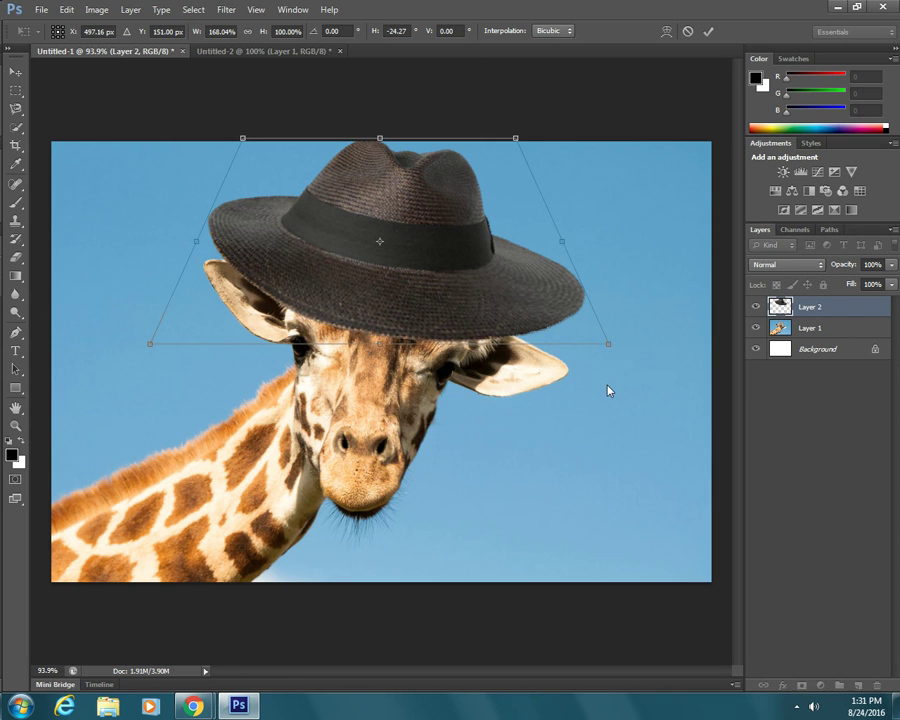
click(64, 15)
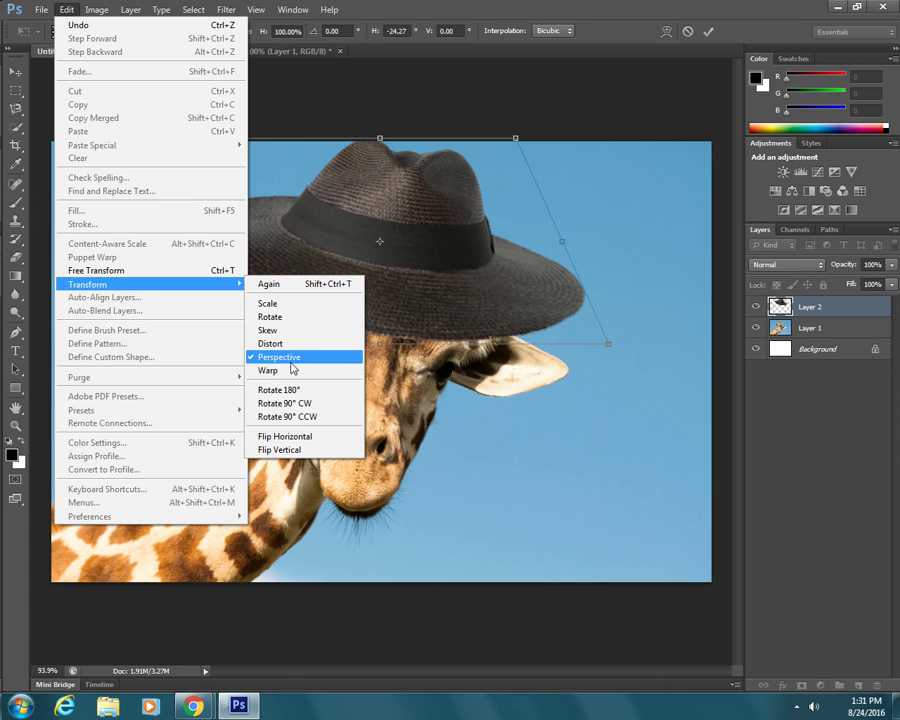
- Warp the fedora wider and flatter with the warp grid, then commit the warp
click(286, 373)
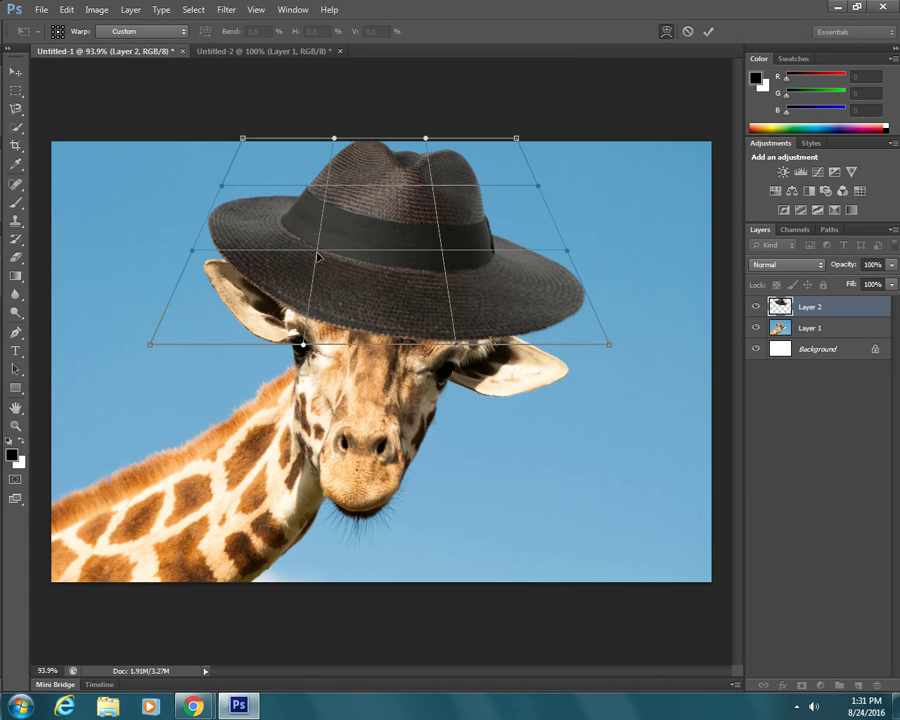
drag(262, 216, 385, 227)
drag(293, 184, 312, 250)
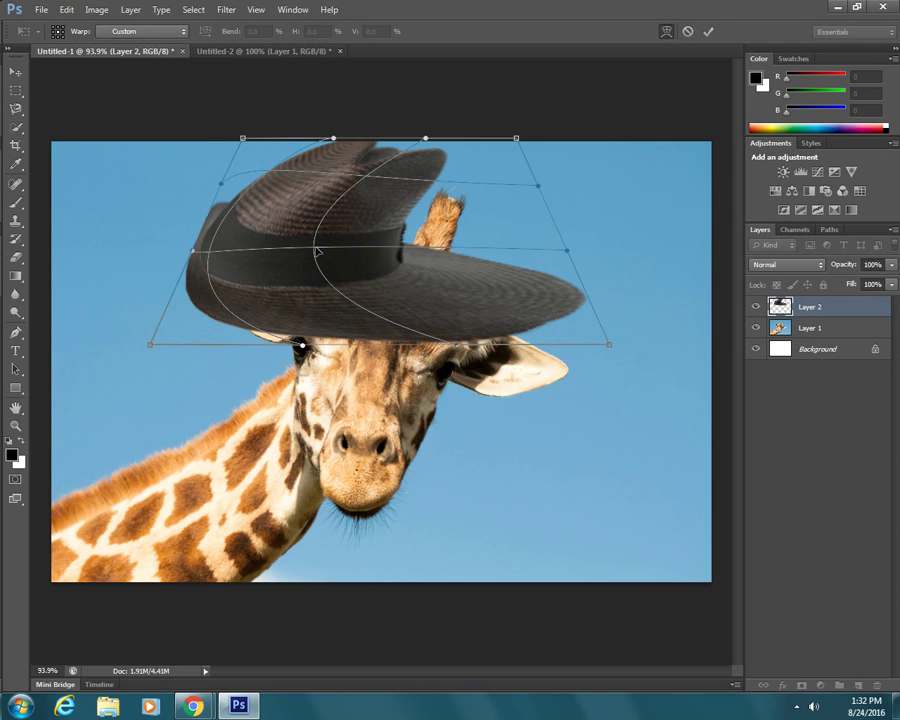
drag(221, 183, 432, 254)
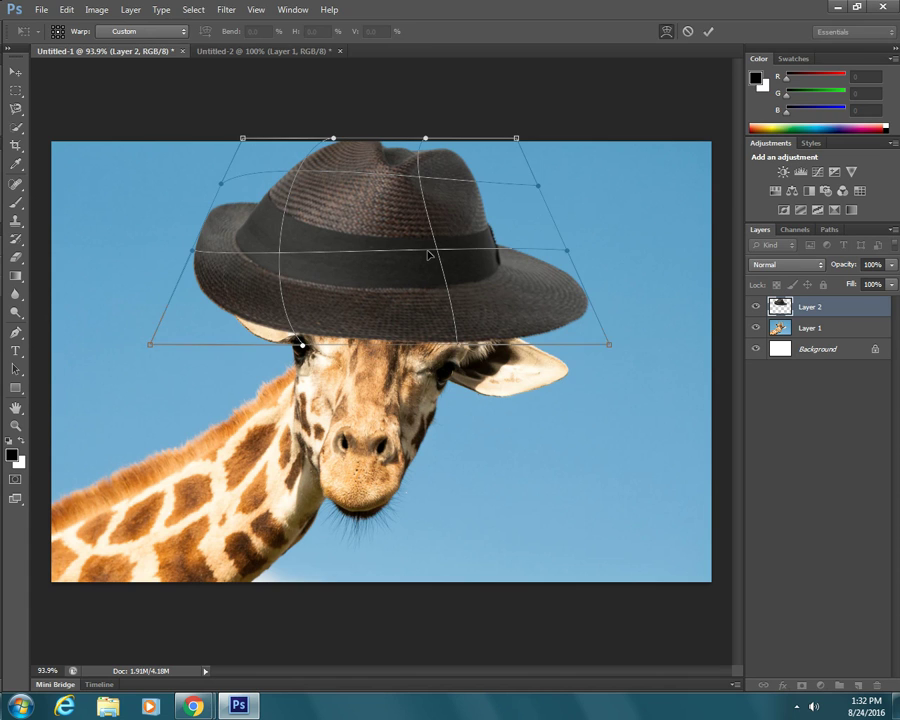
key(Return)
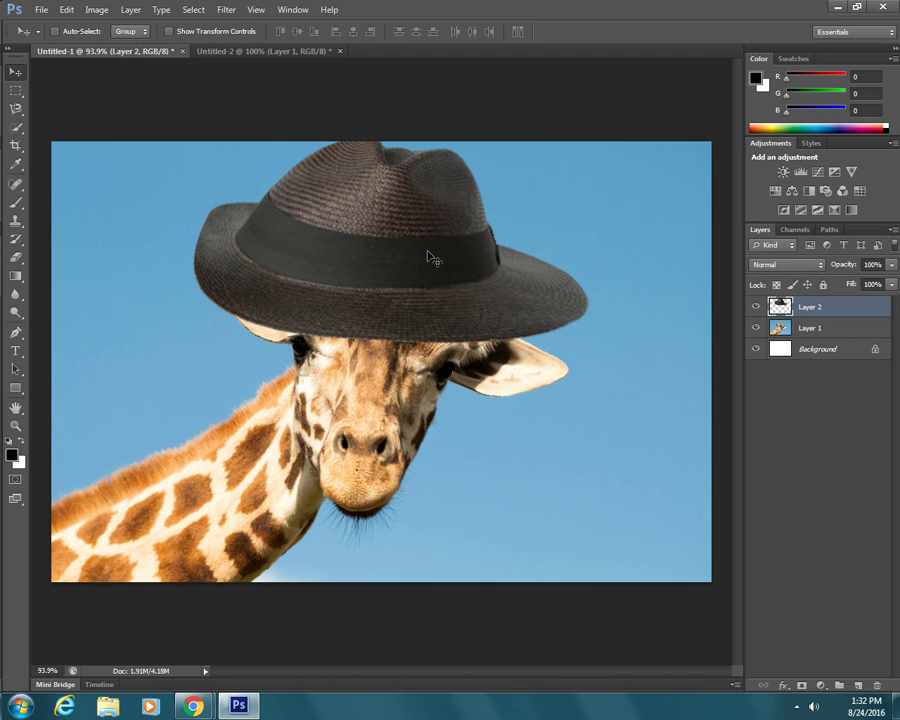
- Undo the warp with Ctrl+Z so the fedora returns to its taller, narrower shape
key(ctrl+z)
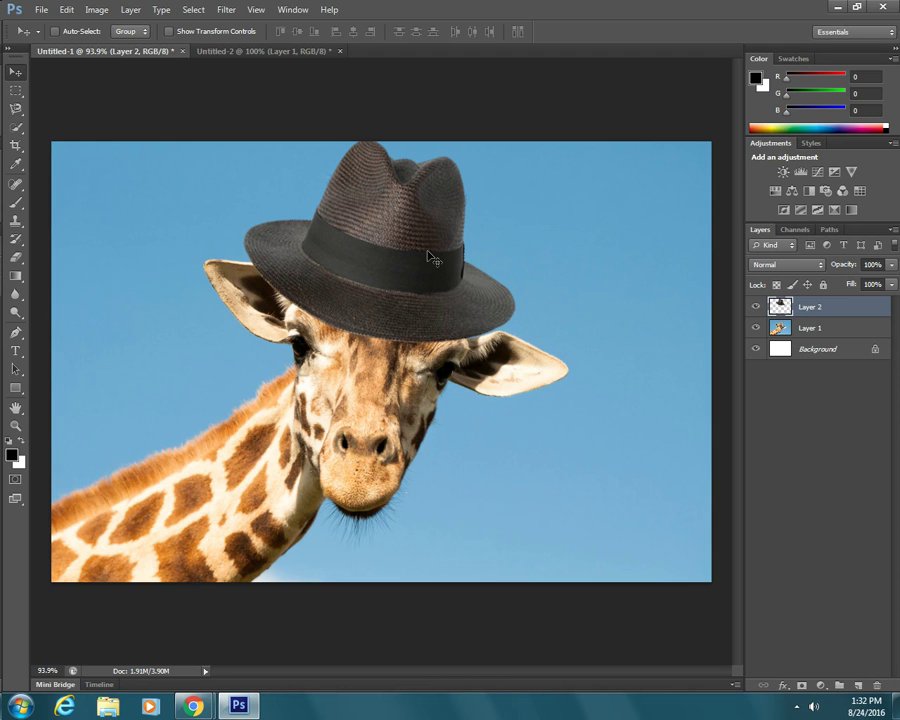
- Show the History panel from the Window menu and enlarge it to list every step
click(292, 10)
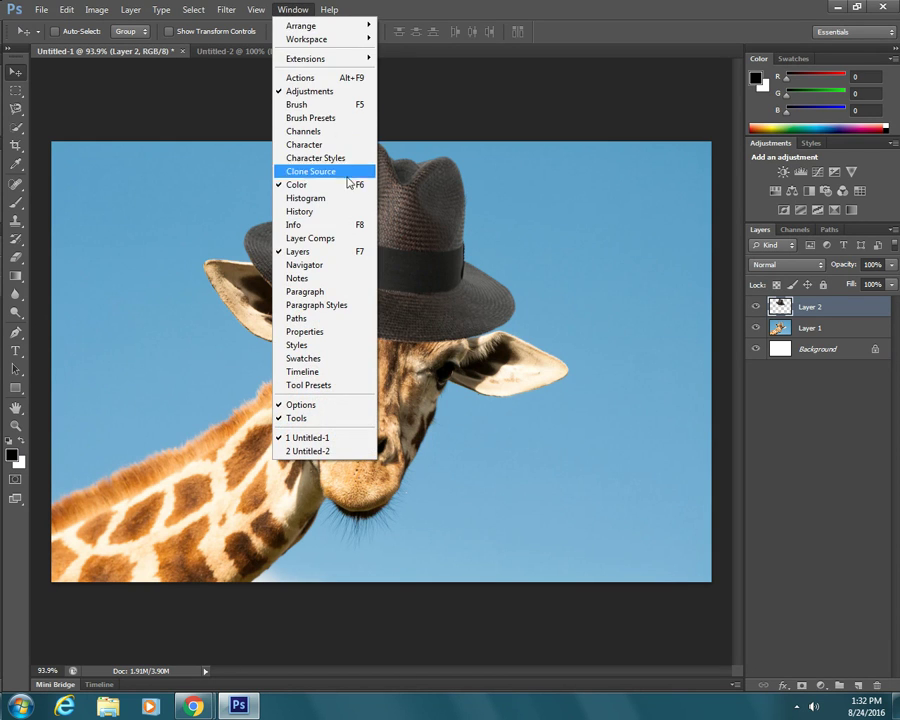
click(341, 212)
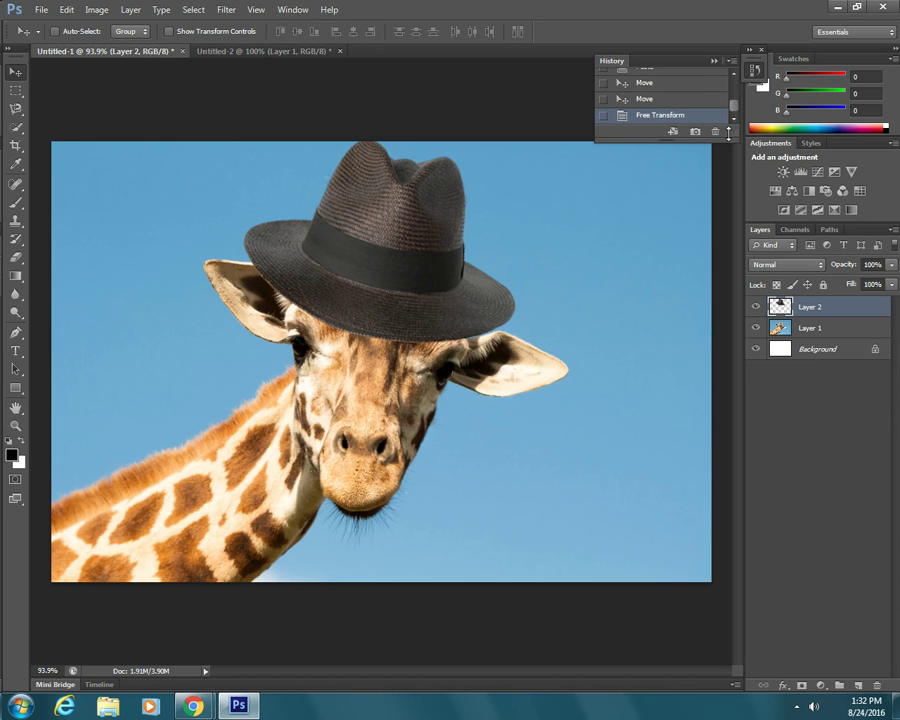
drag(728, 130, 651, 463)
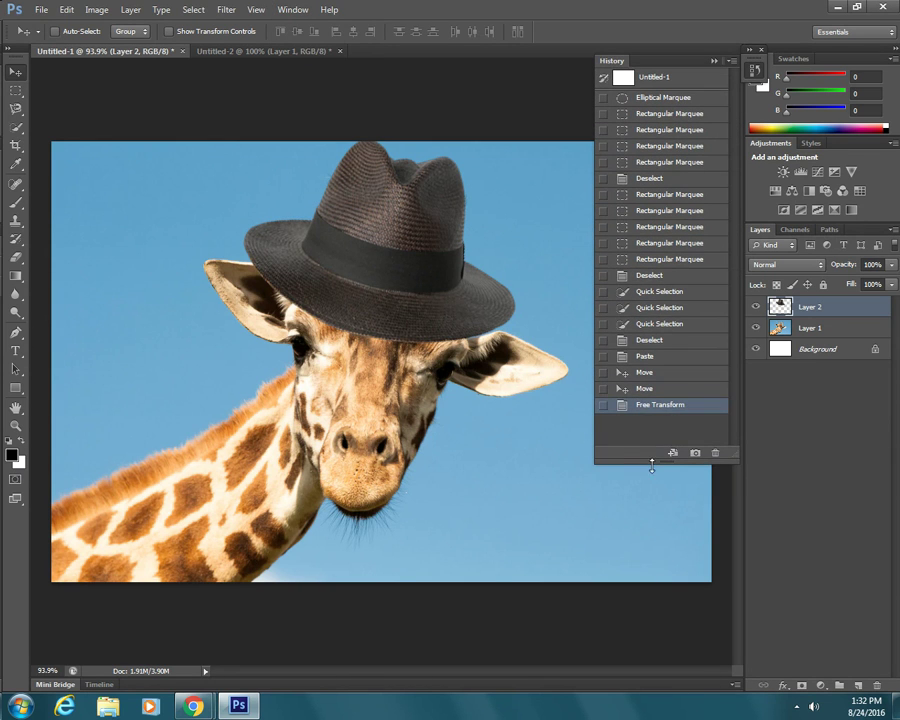
- Step back through History past Paste, Quick Selection and Rectangular Marquee states to Elliptical Marquee
click(645, 388)
click(645, 356)
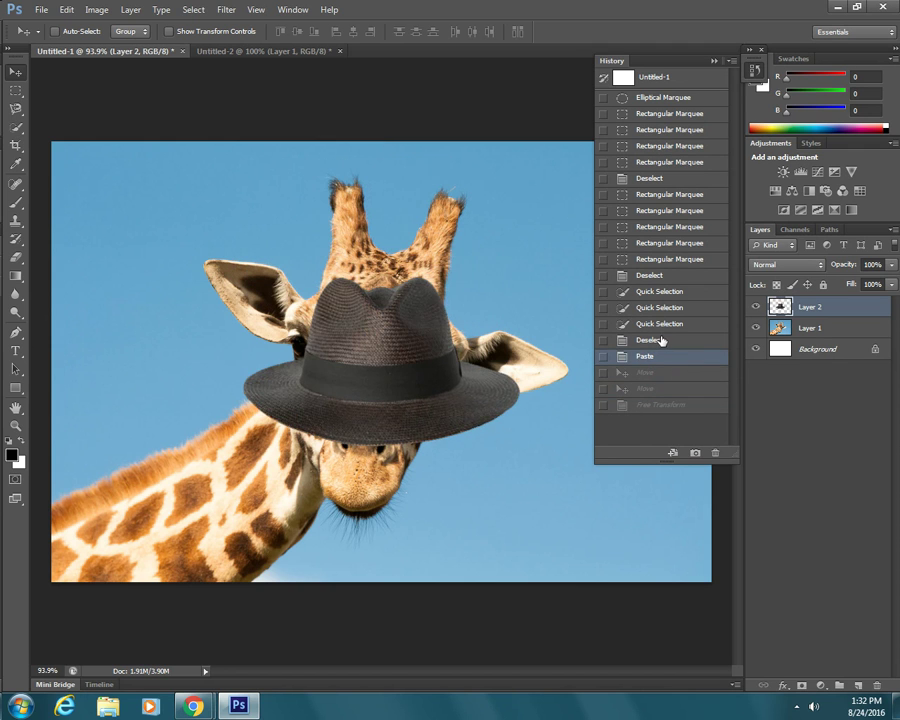
click(655, 340)
click(660, 323)
click(668, 291)
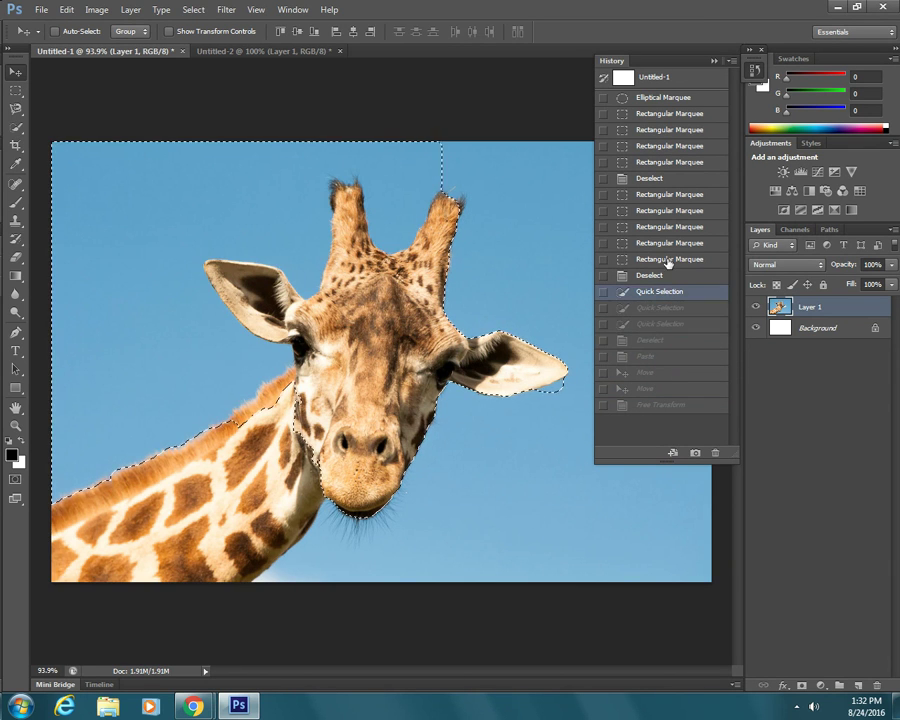
click(670, 226)
click(670, 210)
click(671, 162)
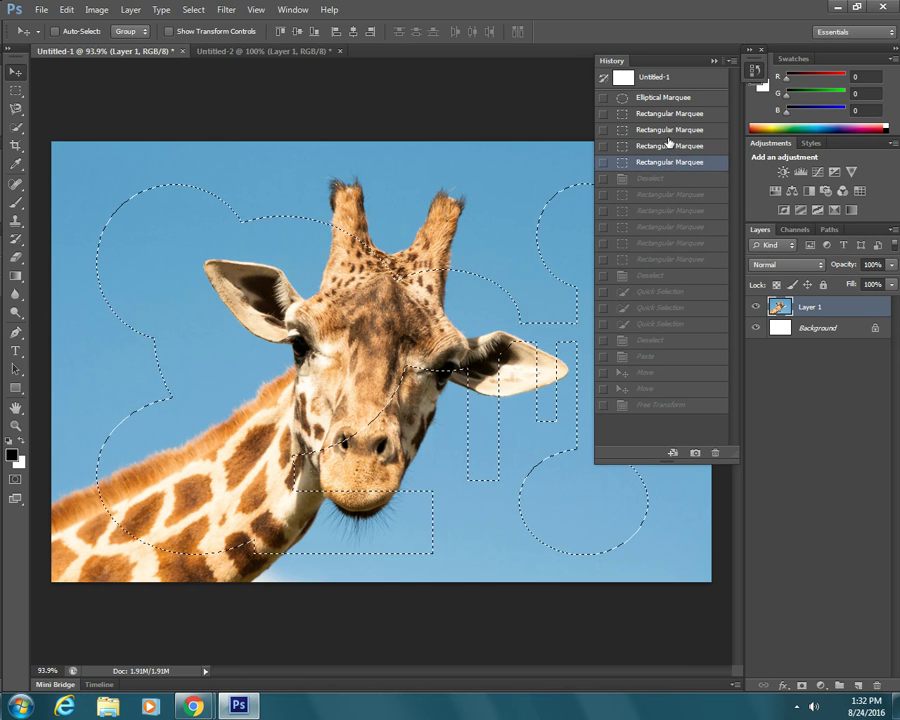
click(670, 129)
click(668, 113)
click(663, 97)
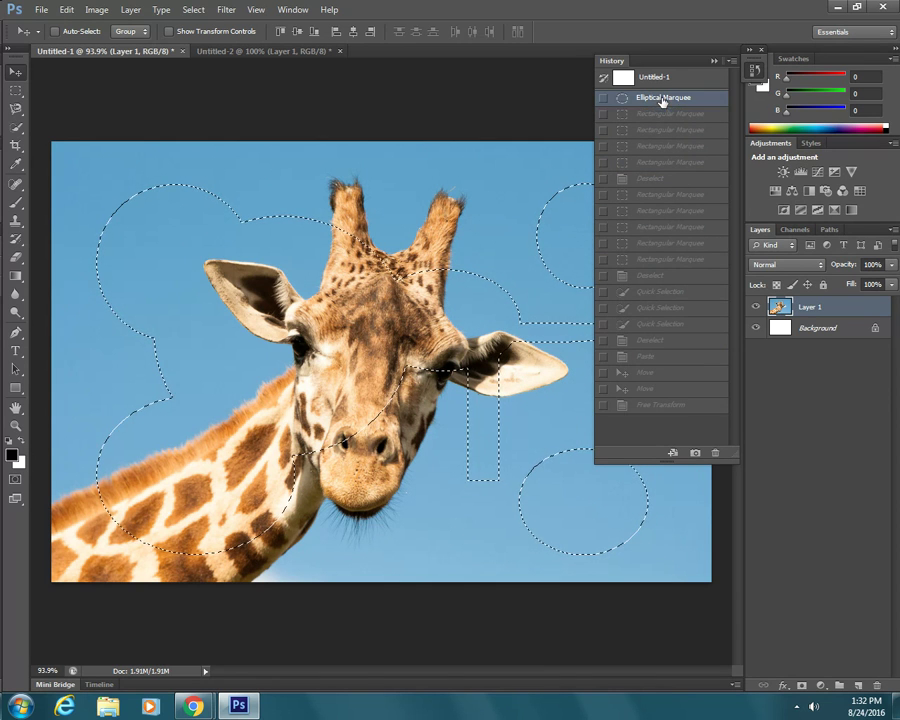
- Step forward through the Quick Selection and Move states to the final Free Transform
click(672, 259)
click(662, 323)
click(667, 372)
click(666, 388)
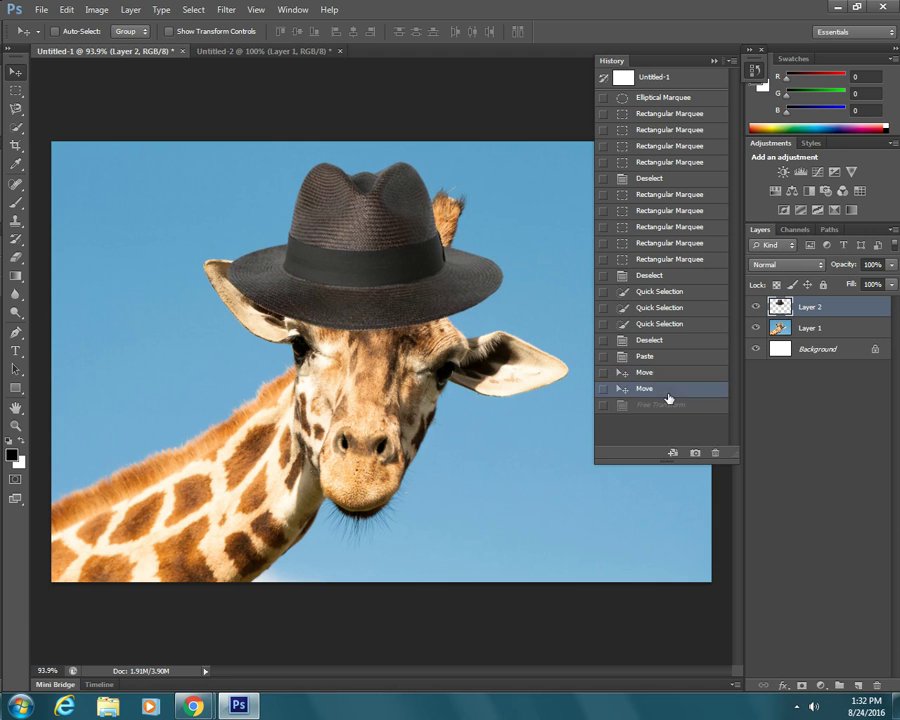
click(669, 405)
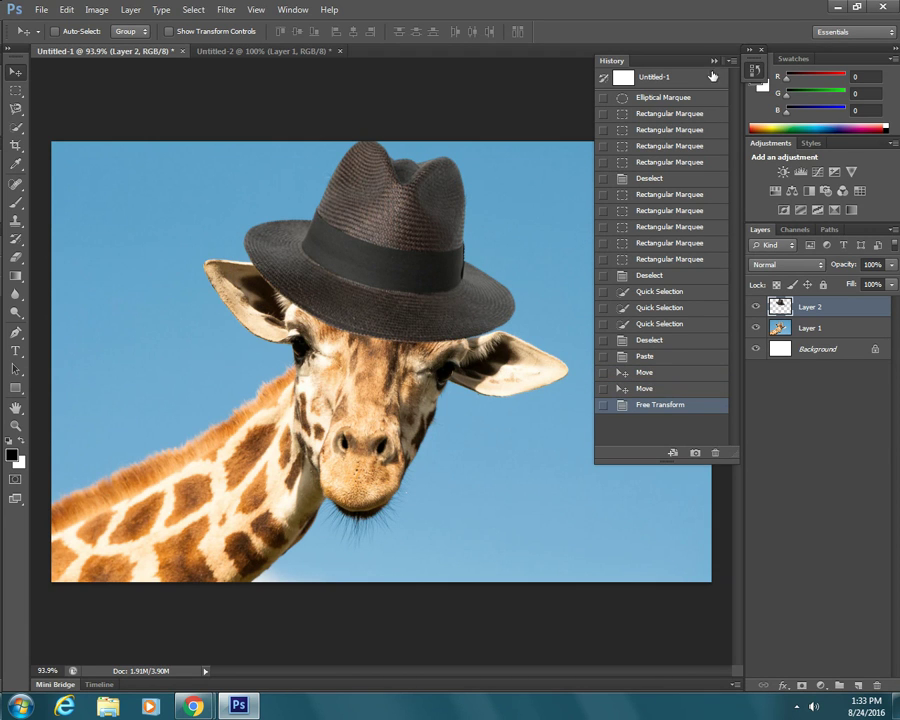
- Collapse the History panel to an icon and move the icon strip beside the canvas
mouse_move(690, 66)
mouse_down()
mouse_move(684, 41)
mouse_move(692, 58)
mouse_up()
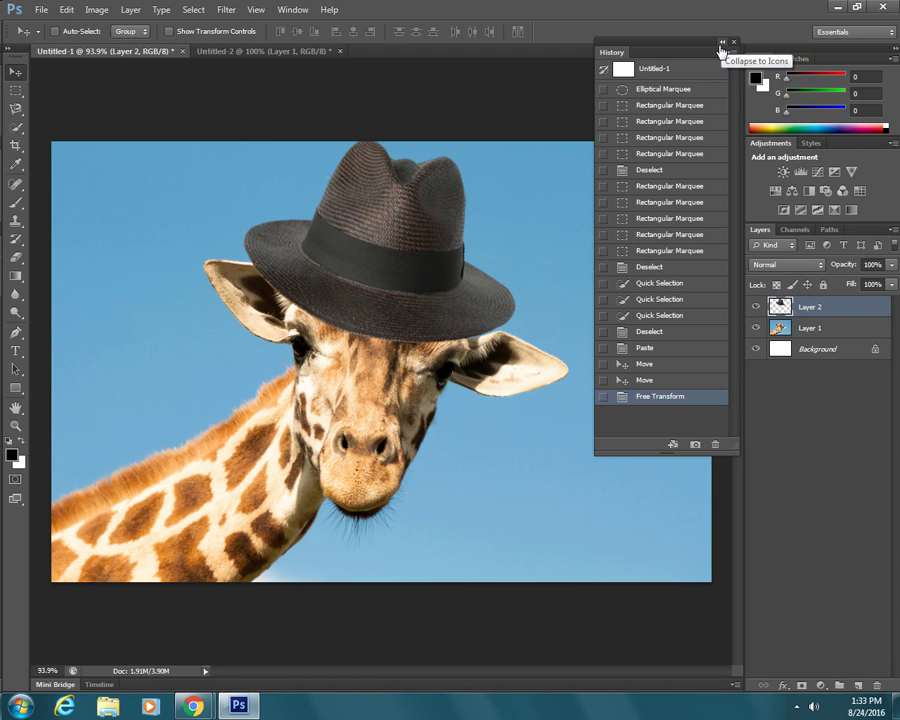
click(721, 45)
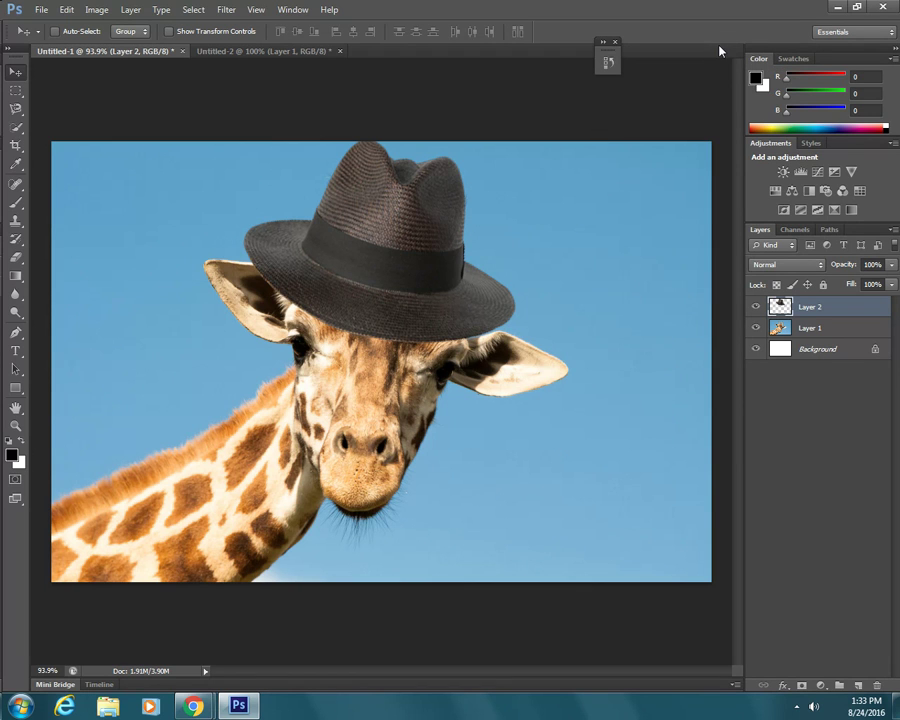
click(603, 43)
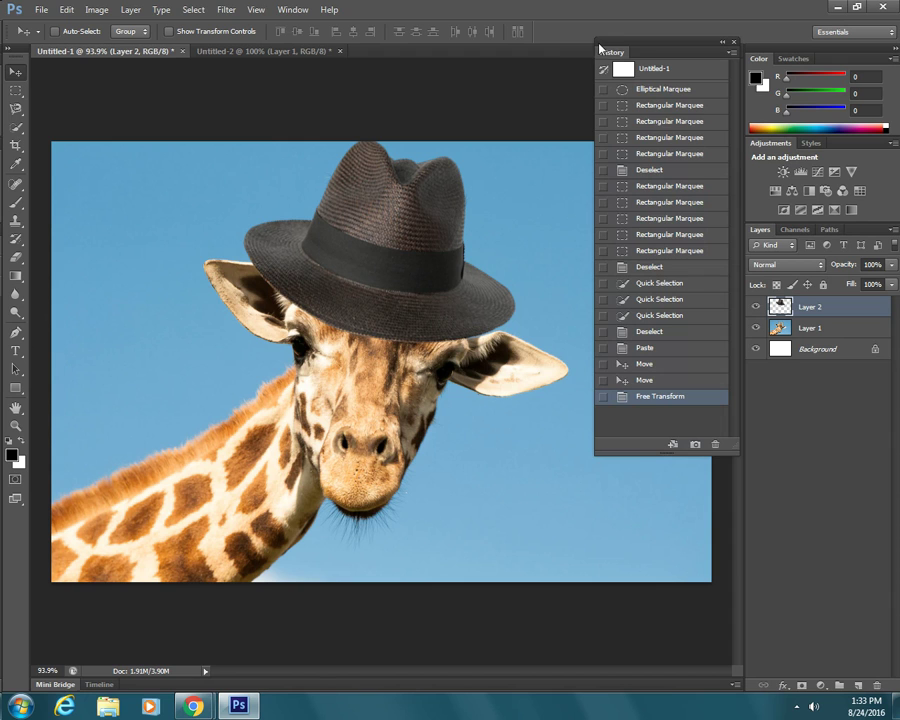
click(721, 45)
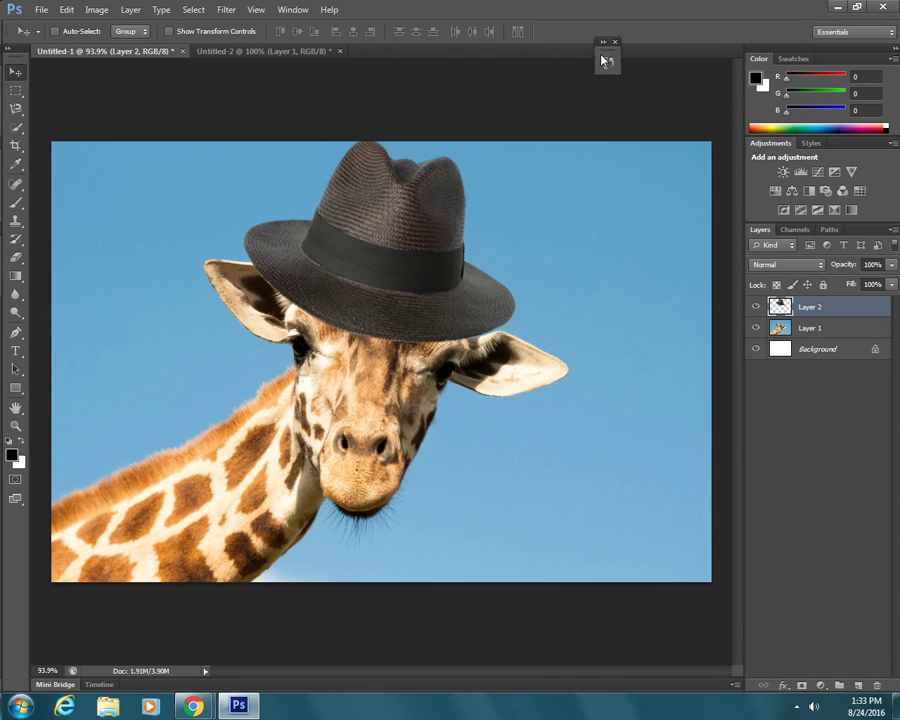
drag(600, 58, 707, 85)
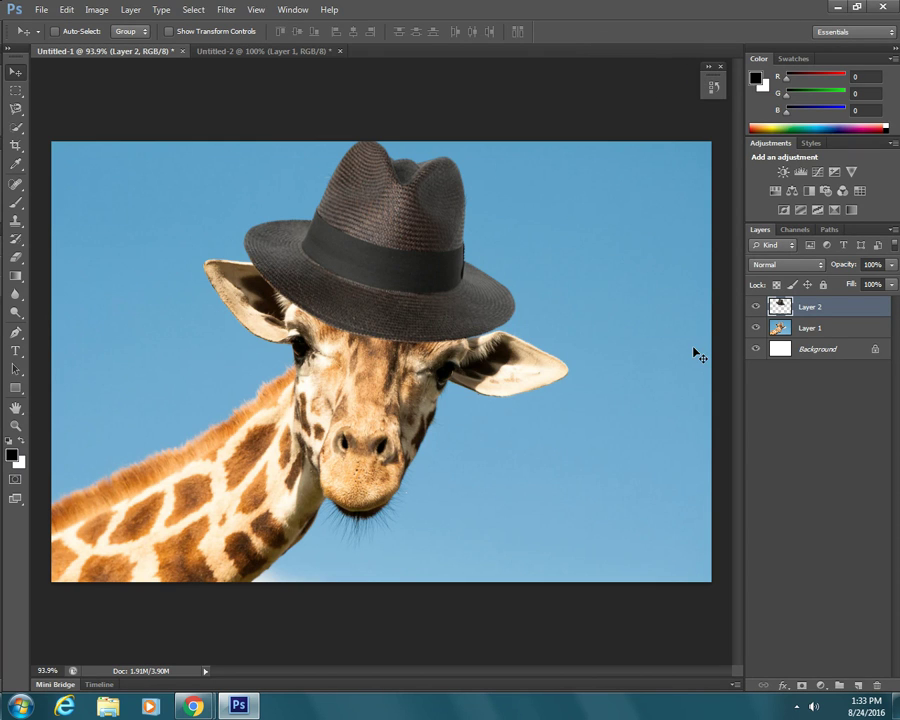